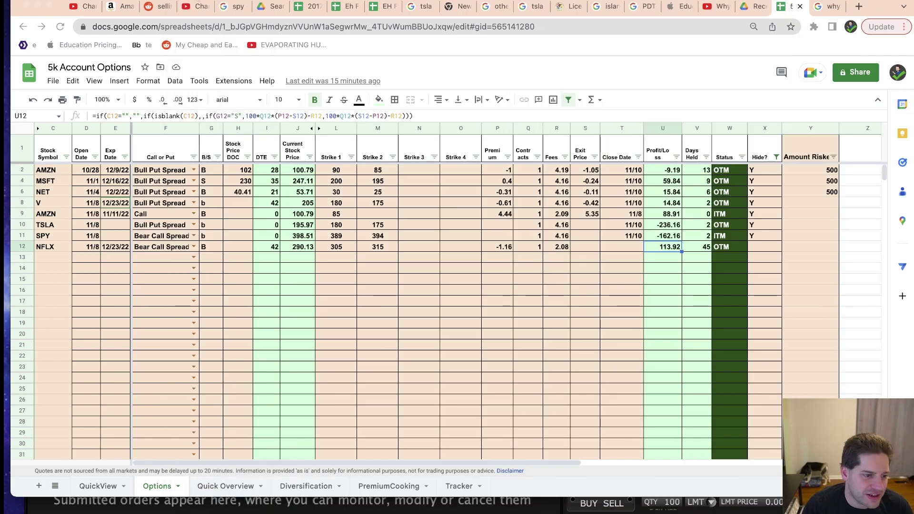
Review the TSLA and SPY losses in the Options sheet and the 11-11-2022 net liquidity and account change in the Tracker sheet
{"action": "mouse_move", "coordinate": [677, 227]}
{"action": "left_mouse_down"}
{"action": "mouse_move", "coordinate": [680, 259]}
{"action": "mouse_move", "coordinate": [682, 238]}
{"action": "left_mouse_up"}
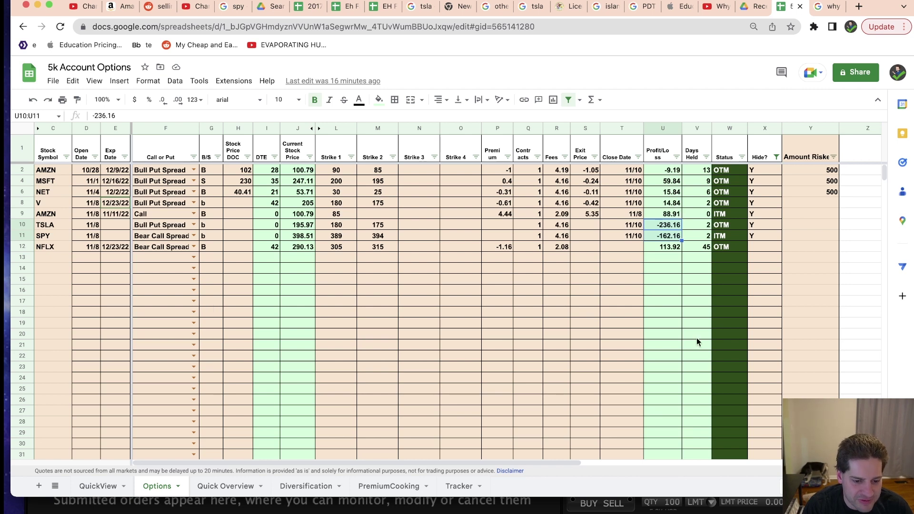
{"action": "left_click", "coordinate": [459, 487]}
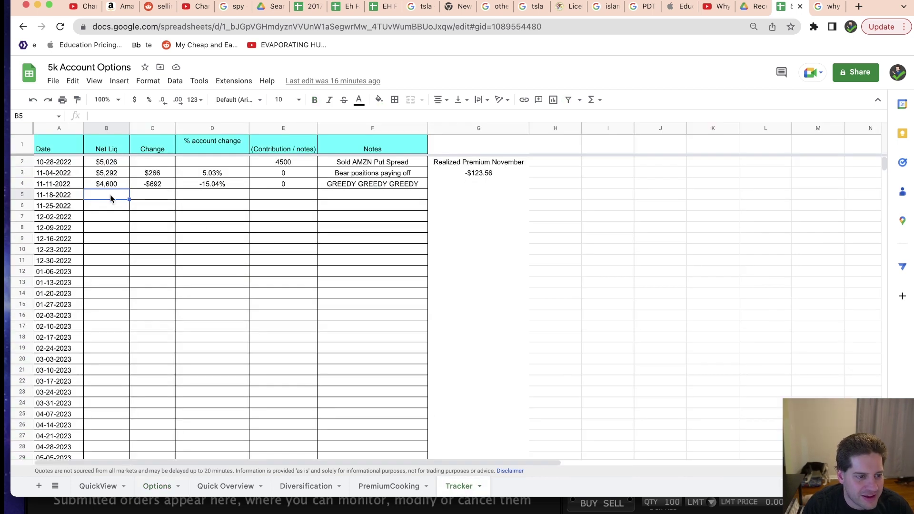
{"action": "left_click", "coordinate": [113, 186]}
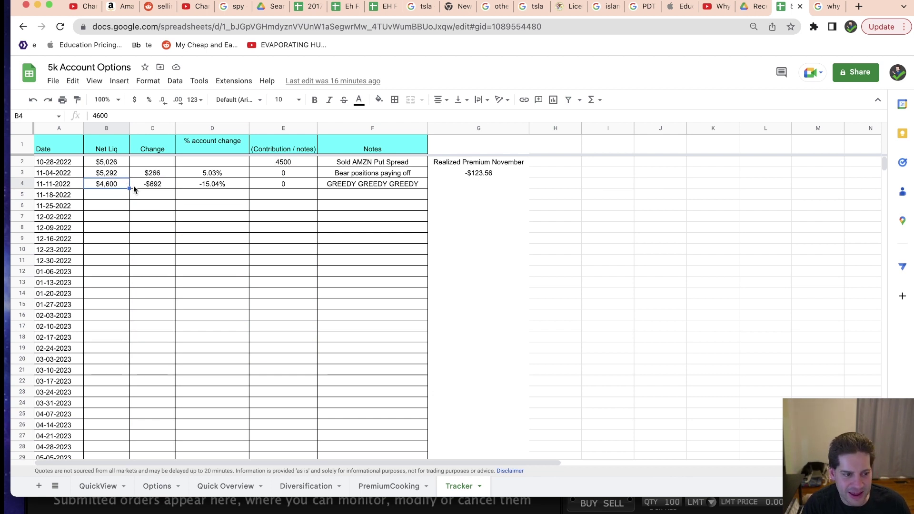
{"action": "left_click", "coordinate": [155, 184]}
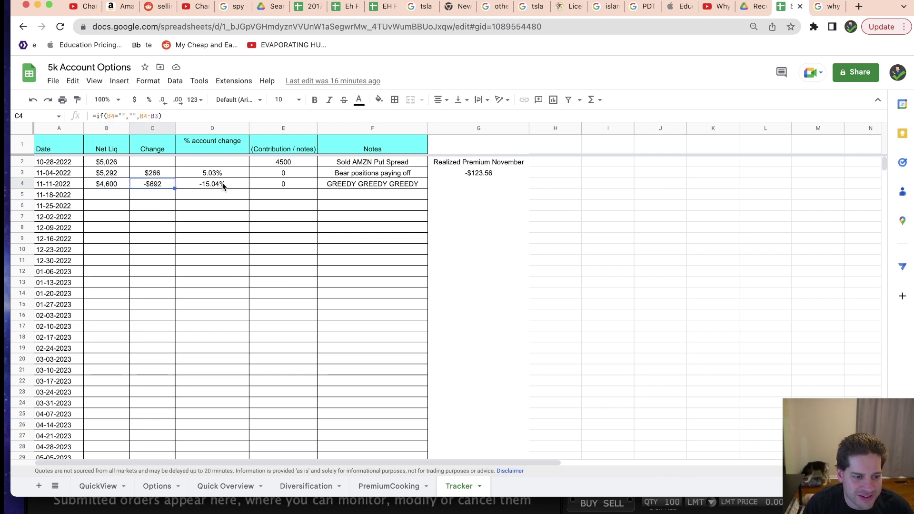
{"action": "left_click", "coordinate": [224, 187]}
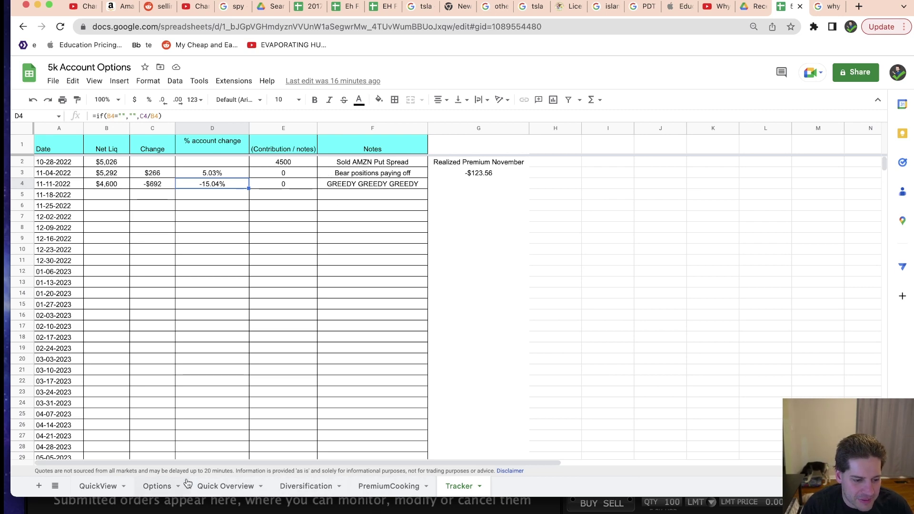
Return to the Options sheet and examine the AMZN call trade in row 9 and its profit/loss
{"action": "left_click", "coordinate": [158, 486]}
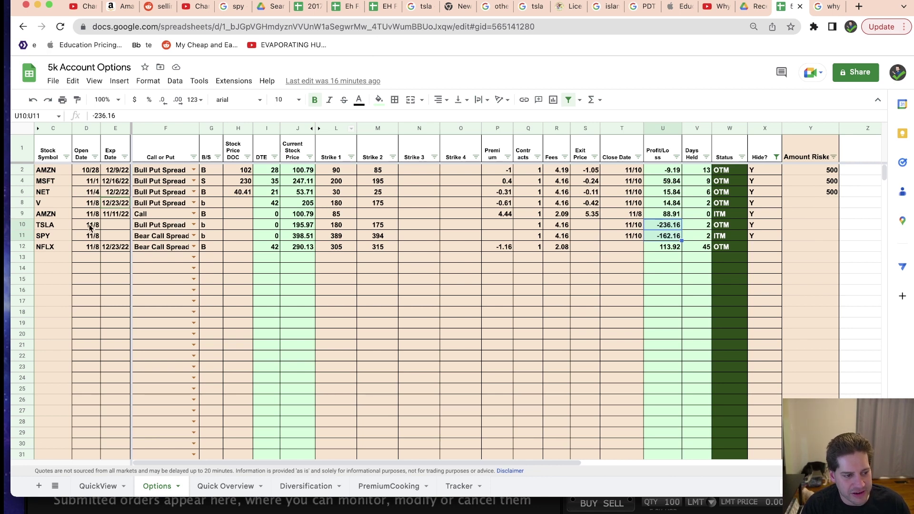
{"action": "left_click_drag", "start_coordinate": [64, 217], "coordinate": [777, 217]}
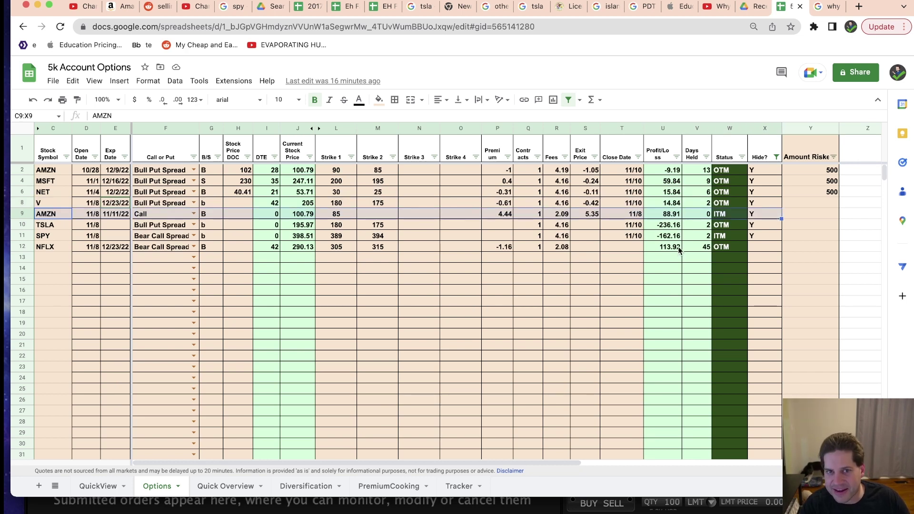
{"action": "left_click", "coordinate": [659, 216]}
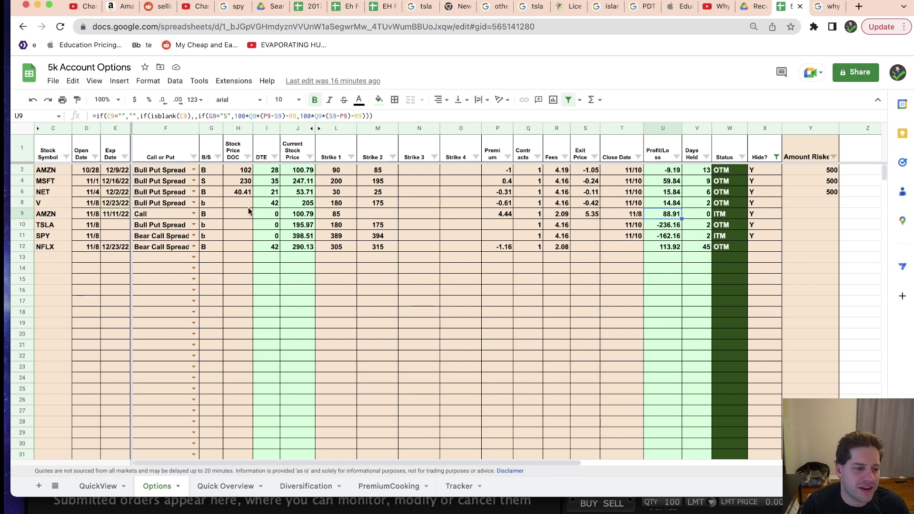
Examine the TSLA bull put spread in row 10, from its strikes through to its profit/loss
{"action": "left_click_drag", "start_coordinate": [92, 228], "coordinate": [798, 234]}
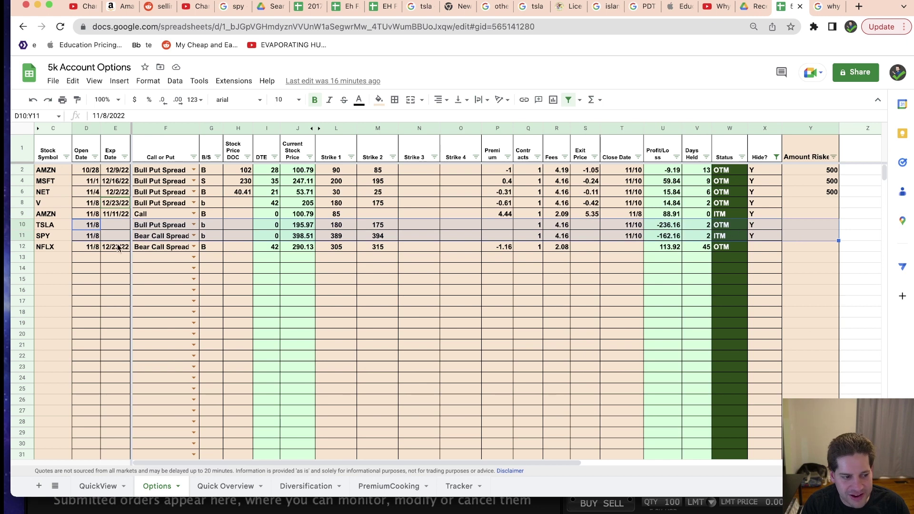
{"action": "left_click", "coordinate": [56, 225]}
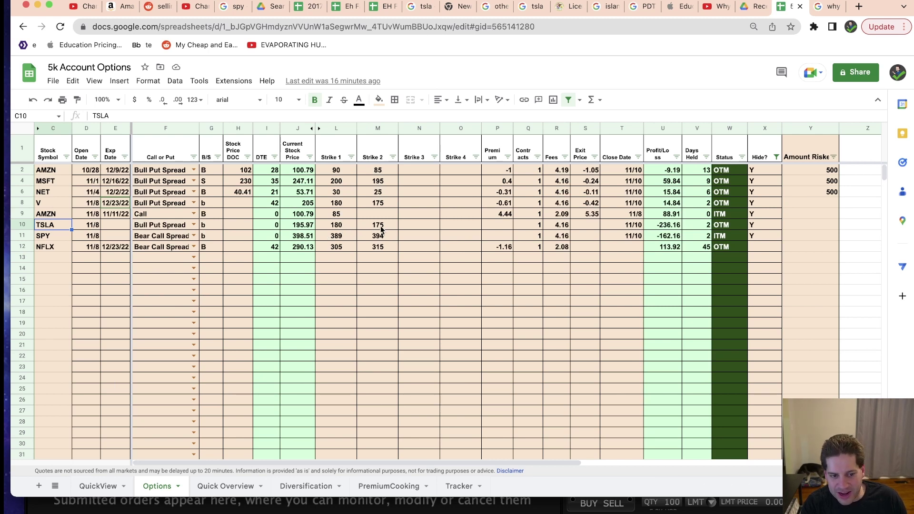
{"action": "left_click_drag", "start_coordinate": [350, 224], "coordinate": [667, 227]}
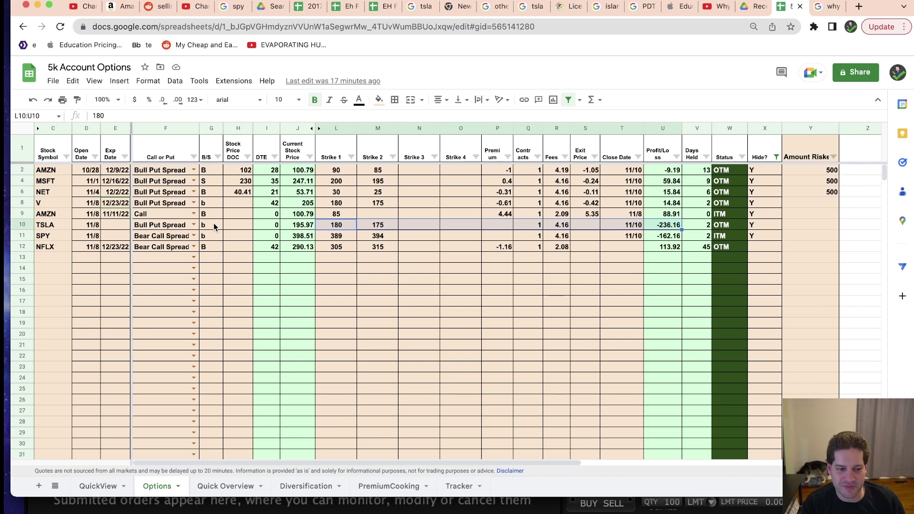
{"action": "left_click", "coordinate": [56, 230]}
{"action": "left_click_drag", "start_coordinate": [55, 230], "coordinate": [721, 227]}
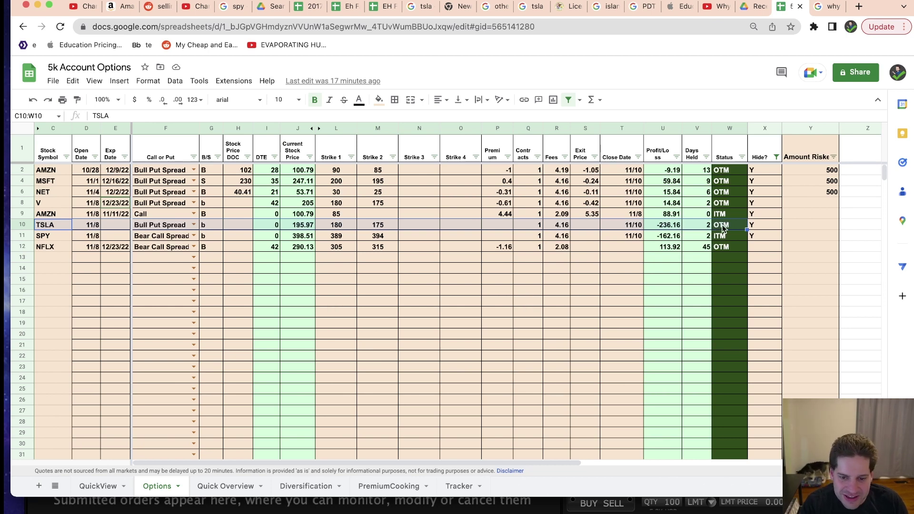
{"action": "left_click_drag", "start_coordinate": [804, 221], "coordinate": [51, 217]}
{"action": "left_click", "coordinate": [669, 228]}
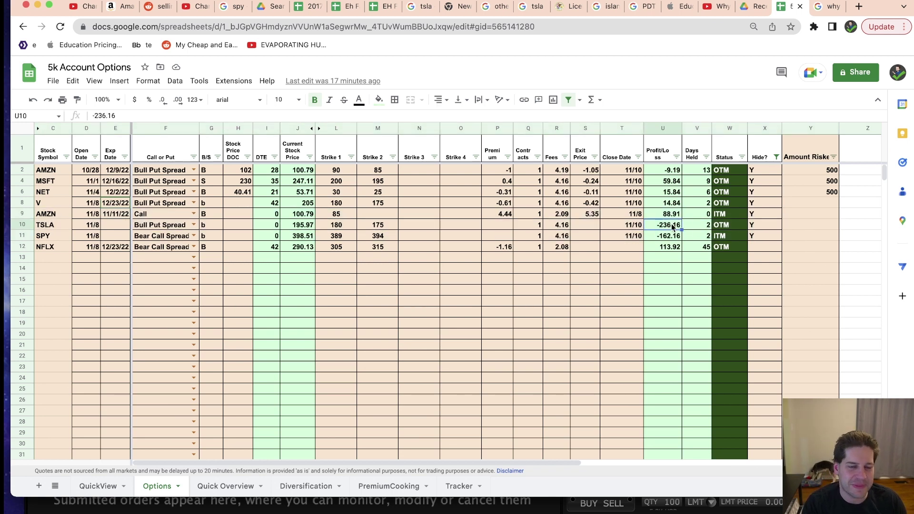
Examine the SPY bear call spread's profit/loss and compare it with the TSLA loss and the earlier trades' results
{"action": "left_click", "coordinate": [97, 238]}
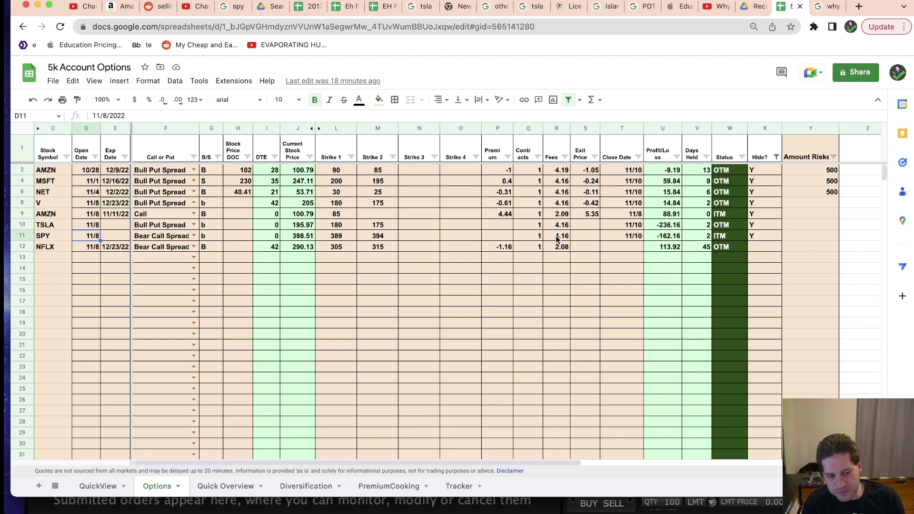
{"action": "left_click", "coordinate": [662, 237]}
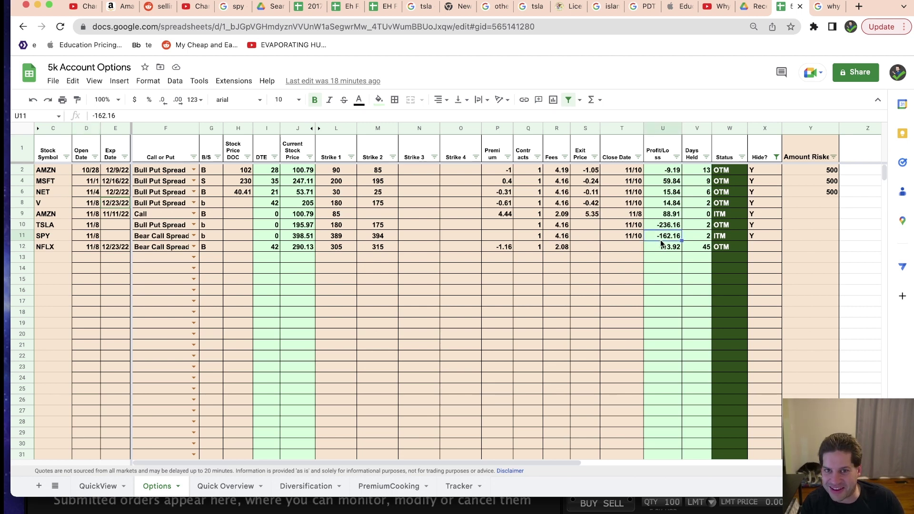
{"action": "left_click", "coordinate": [680, 229], "text": "shift"}
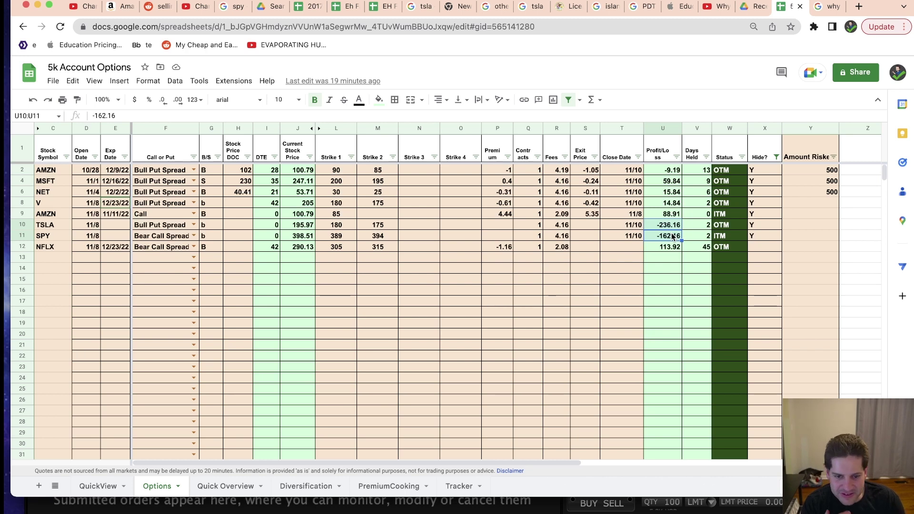
{"action": "left_click_drag", "start_coordinate": [670, 181], "coordinate": [674, 241]}
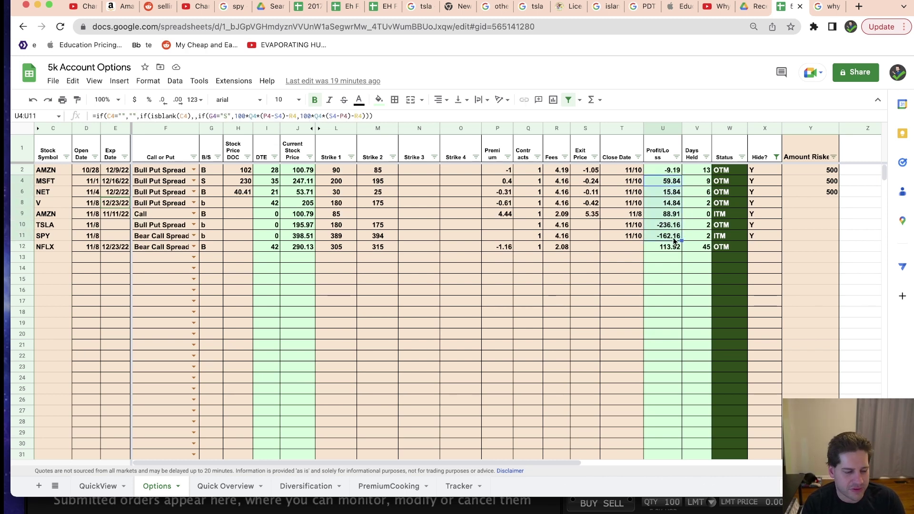
Review the NFLX bear call spread's strikes and the profit/loss of the MSFT, NET and V bull put spreads
{"action": "left_click_drag", "start_coordinate": [48, 247], "coordinate": [146, 249]}
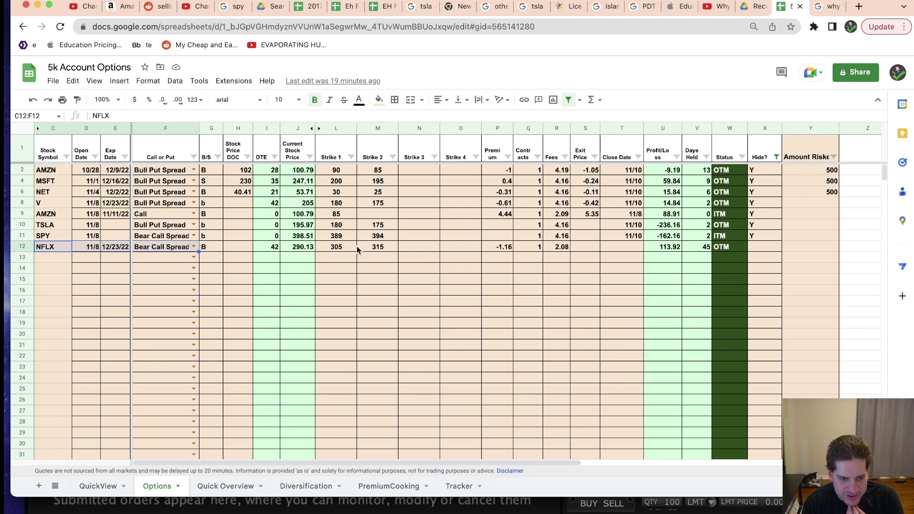
{"action": "left_click_drag", "start_coordinate": [349, 249], "coordinate": [378, 251]}
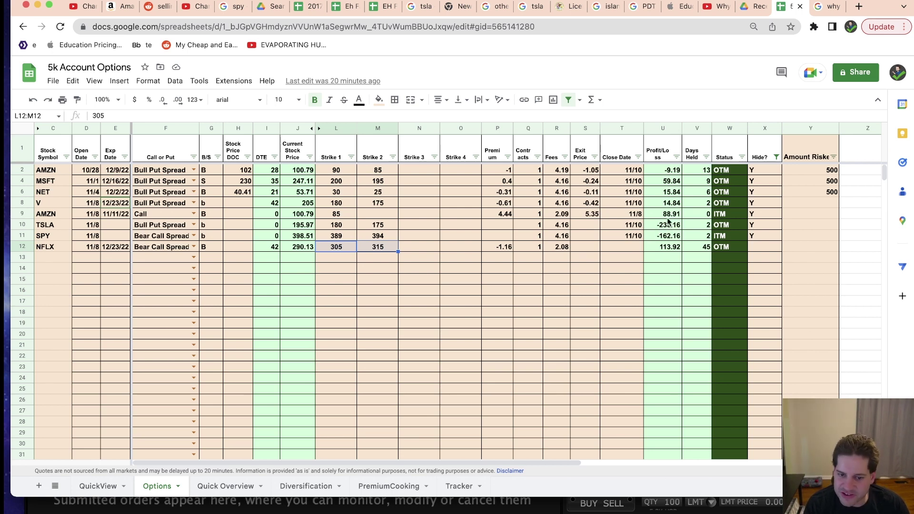
{"action": "left_click_drag", "start_coordinate": [166, 204], "coordinate": [172, 182]}
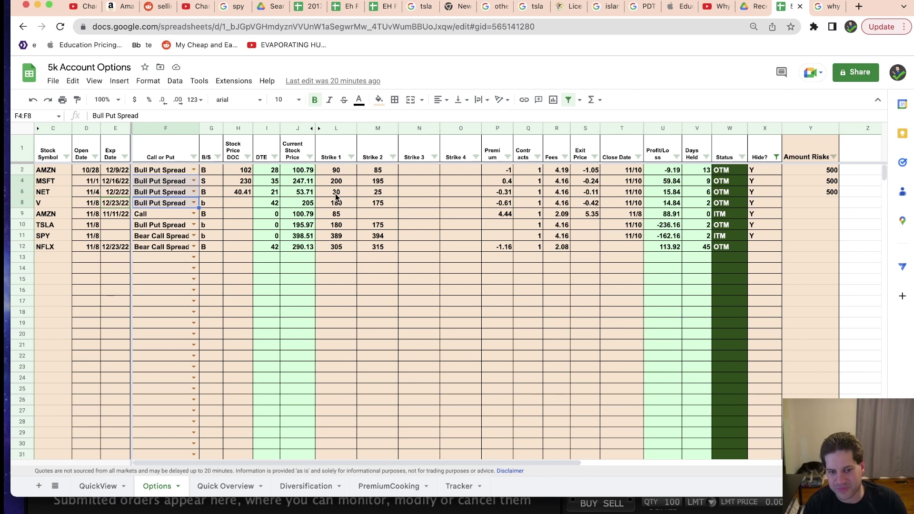
{"action": "left_click_drag", "start_coordinate": [672, 183], "coordinate": [670, 226]}
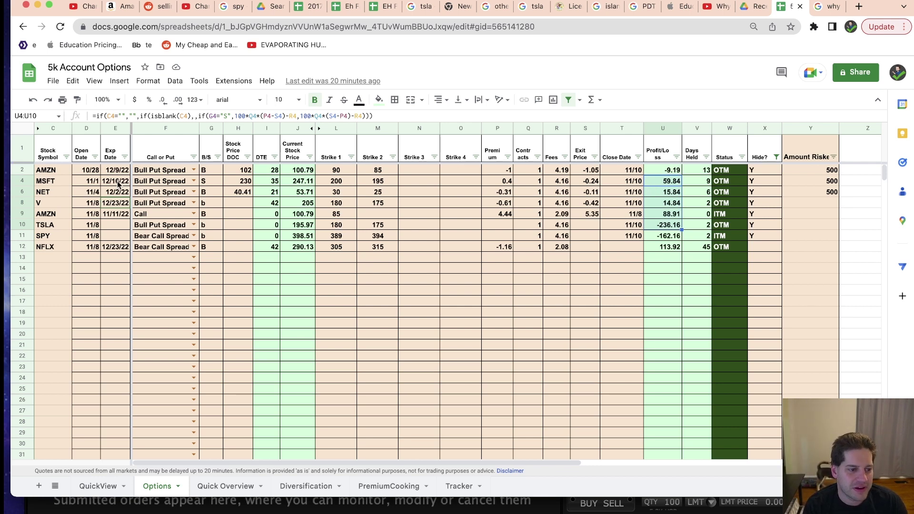
Revisit the AMZN call and the TSLA and SPY losses, and read the 11-11-2022 note in the Tracker sheet
{"action": "left_click", "coordinate": [67, 215]}
{"action": "left_click_drag", "start_coordinate": [76, 217], "coordinate": [846, 217]}
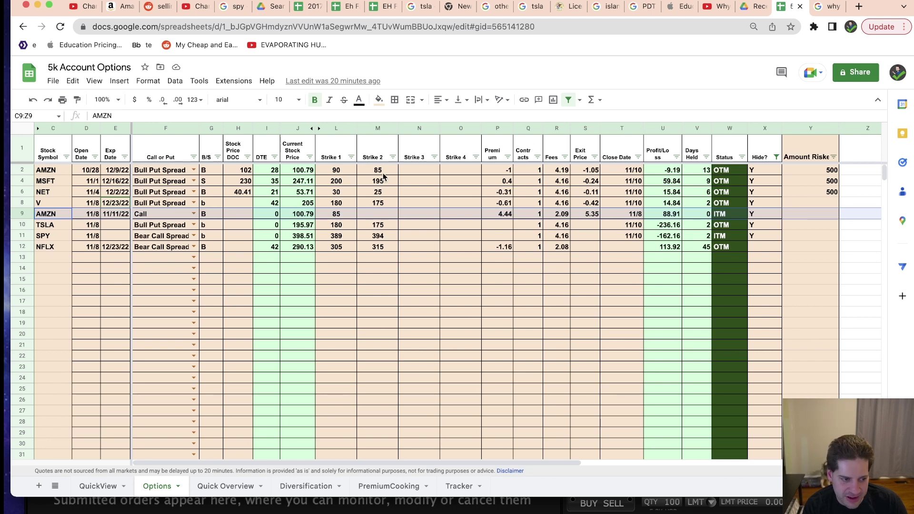
{"action": "left_click_drag", "start_coordinate": [60, 229], "coordinate": [870, 239]}
{"action": "left_click_drag", "start_coordinate": [669, 237], "coordinate": [671, 228]}
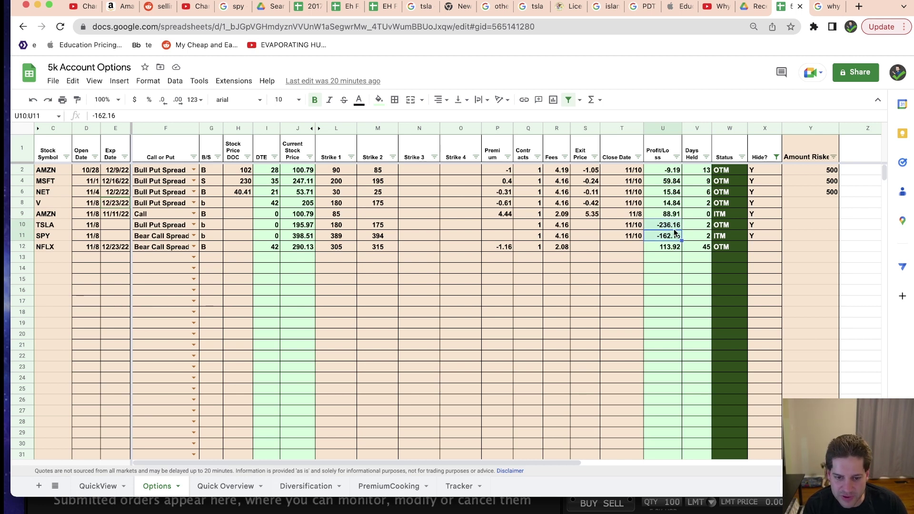
{"action": "left_click", "coordinate": [459, 487]}
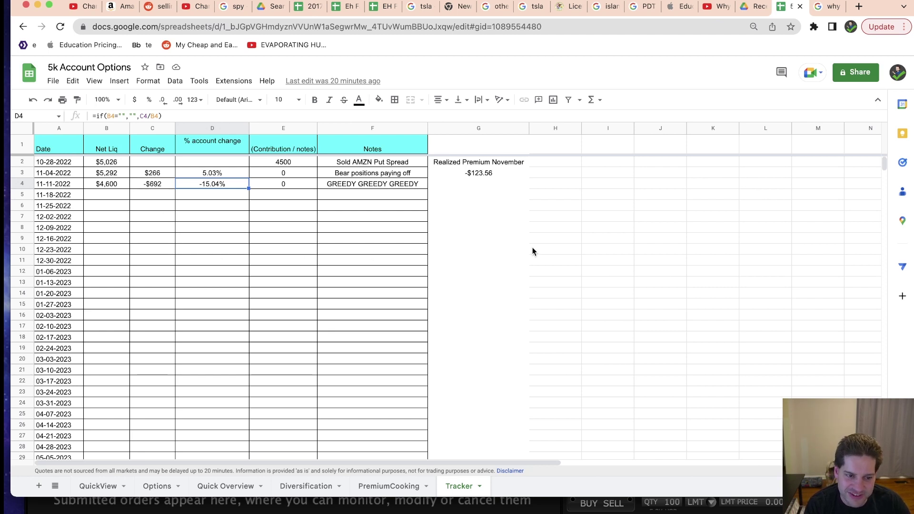
{"action": "left_click", "coordinate": [419, 187]}
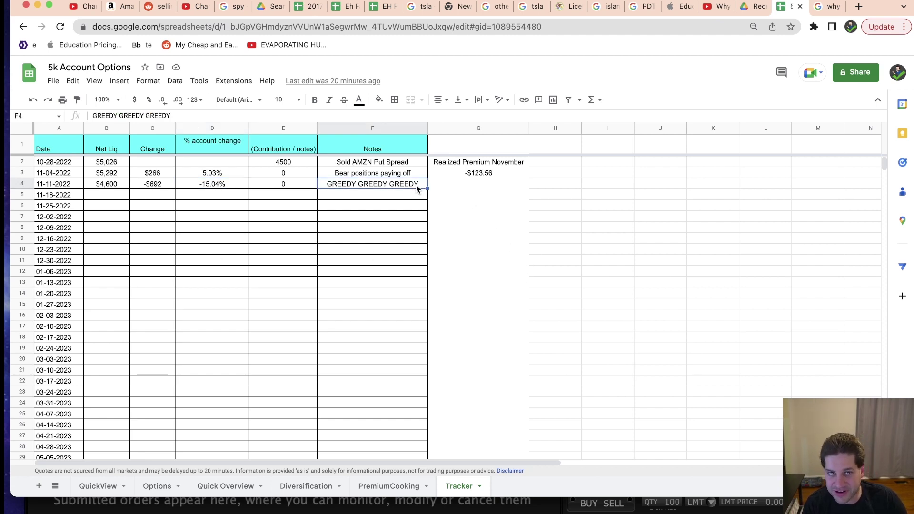
Switch to the trading platform, review the trades of the last 7 days, close that window and bring up the portfolio
{"action": "left_click", "coordinate": [38, 5]}
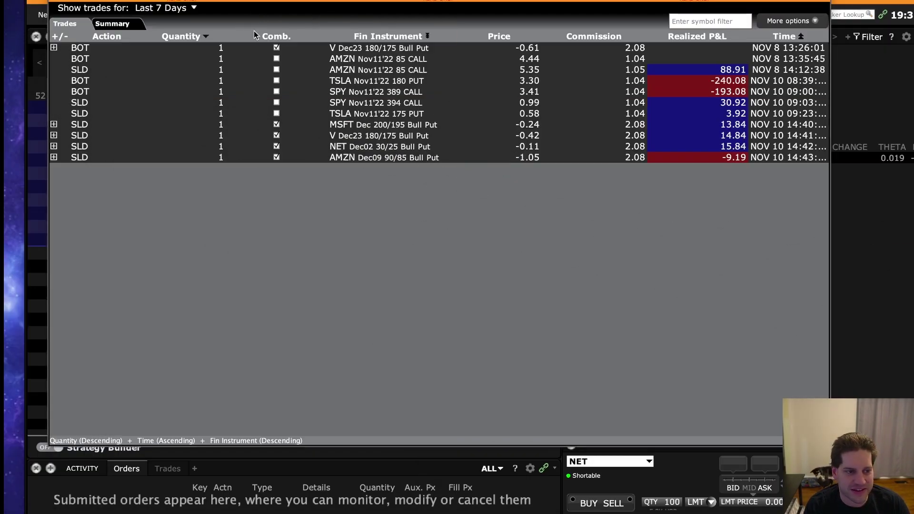
{"action": "left_click_drag", "start_coordinate": [359, 1], "coordinate": [359, 54]}
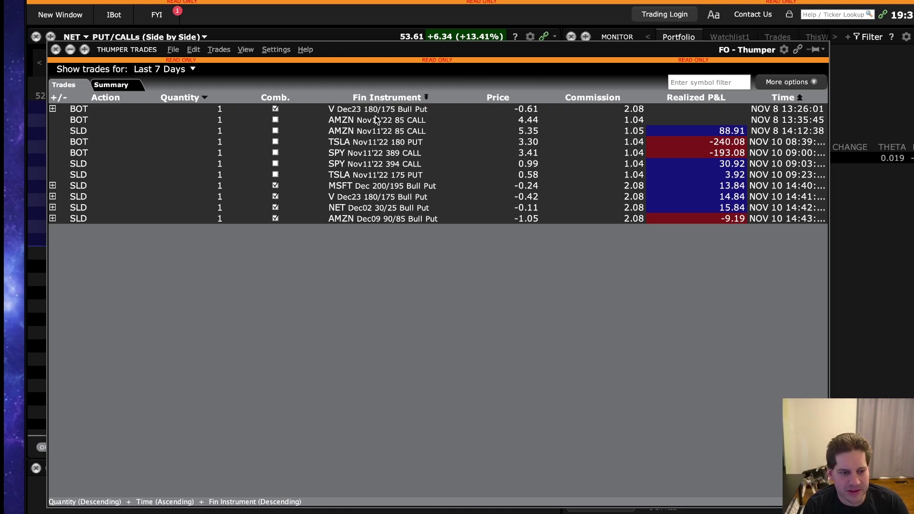
{"action": "left_click", "coordinate": [349, 161]}
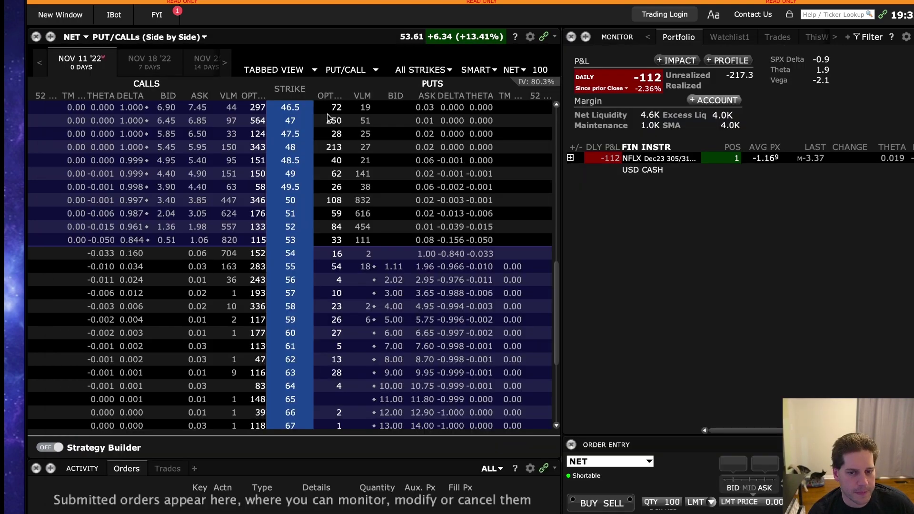
{"action": "left_click", "coordinate": [56, 49]}
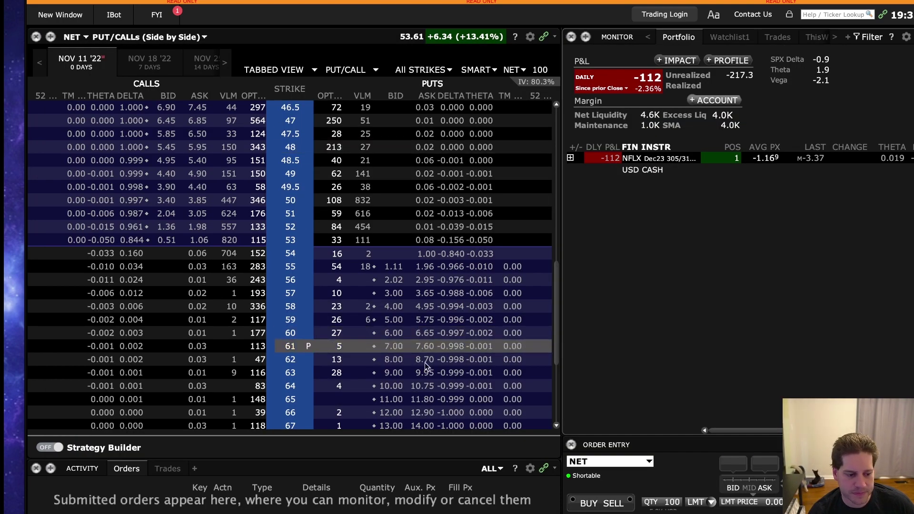
{"action": "key", "text": "alt+Tab"}
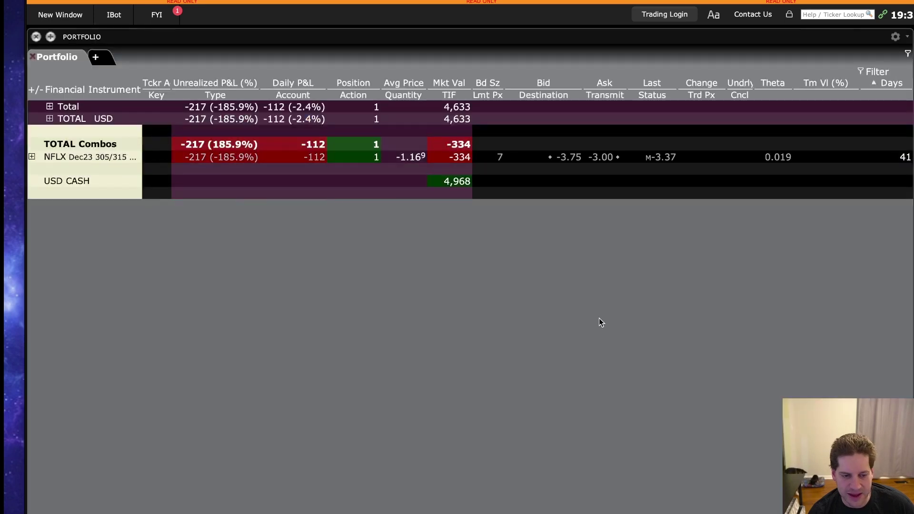